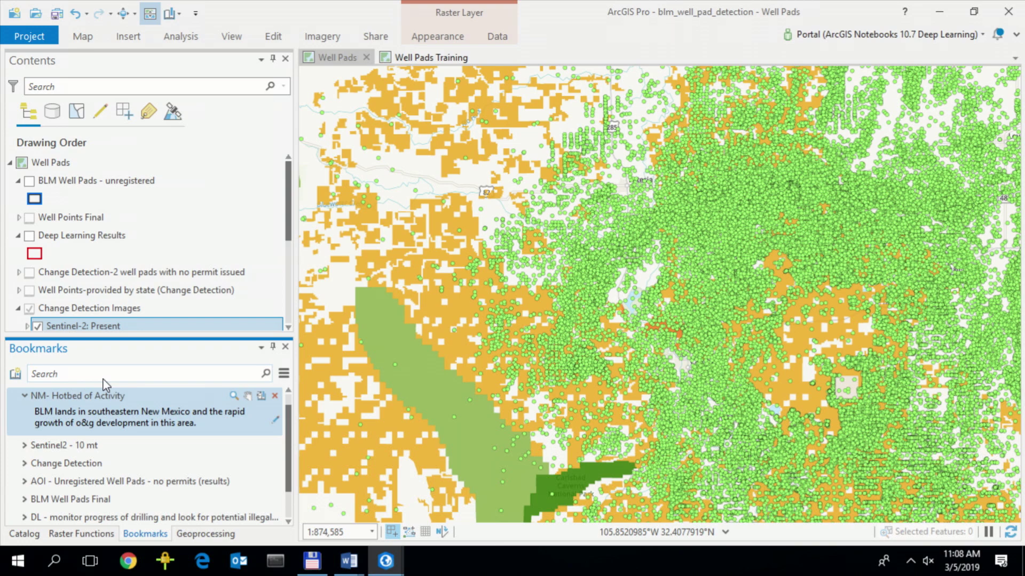
# Jump to the Sentinel2 - 10 mt, then Change Detection bookmarks, and swipe to compare imagery layers
pyautogui.click(99, 448)
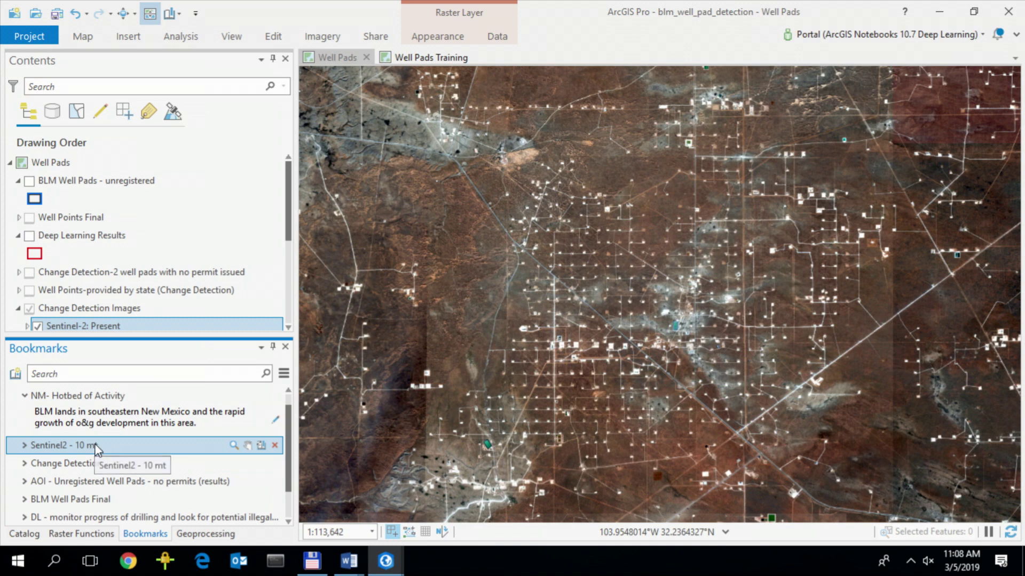
pyautogui.click(80, 463)
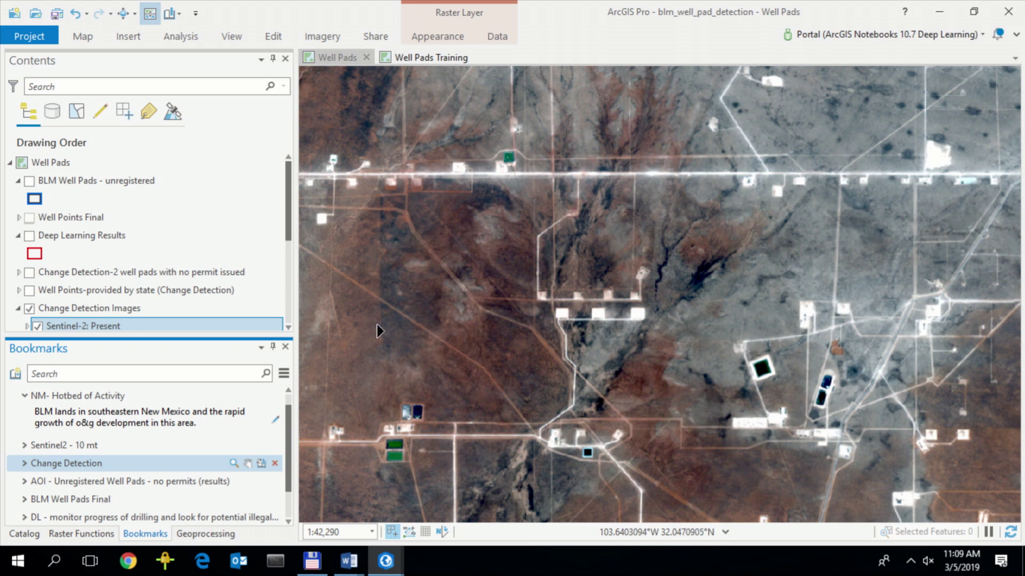
pyautogui.moveTo(357, 320); pyautogui.dragTo(634, 318)
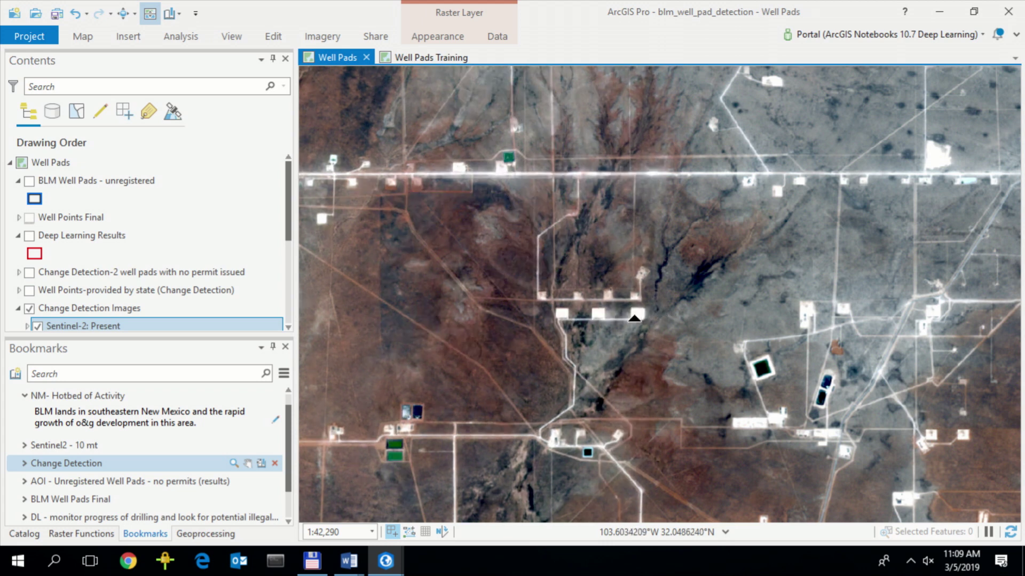
# Show the Well Points-provided by state and Change Detection-2 well pads layers, then zoom to the AOI bookmark
pyautogui.click(28, 291)
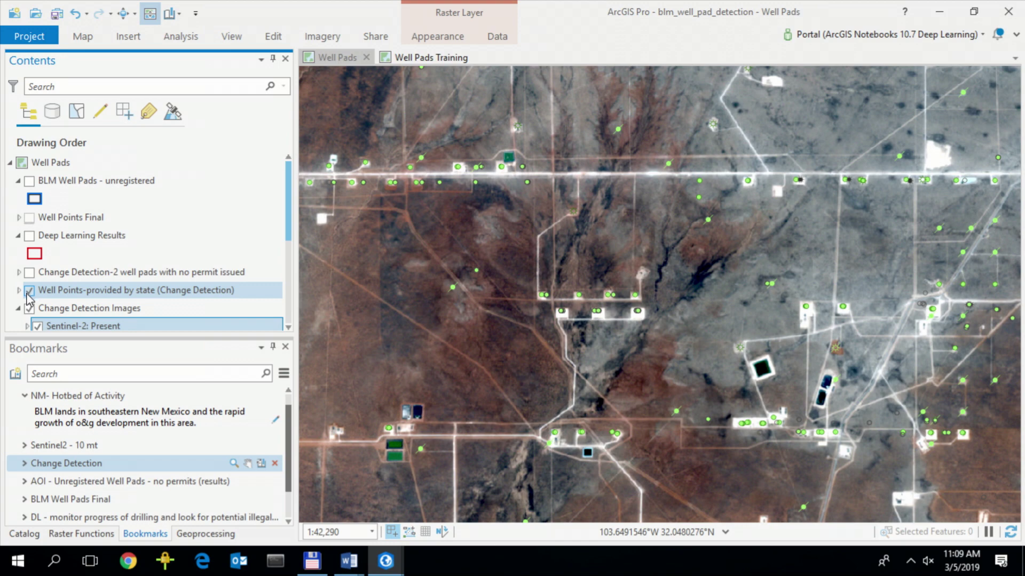
pyautogui.click(29, 273)
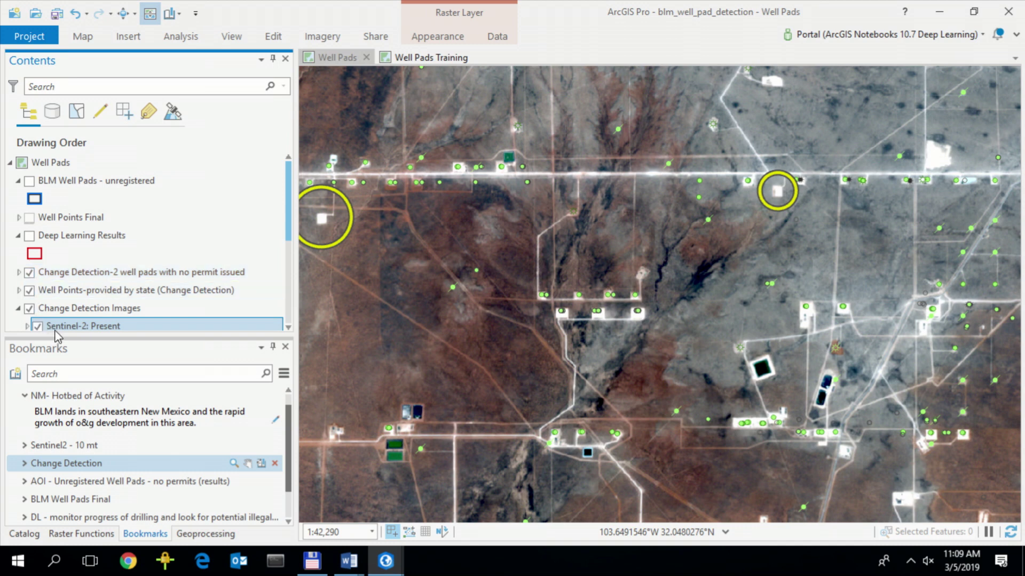
pyautogui.click(121, 483)
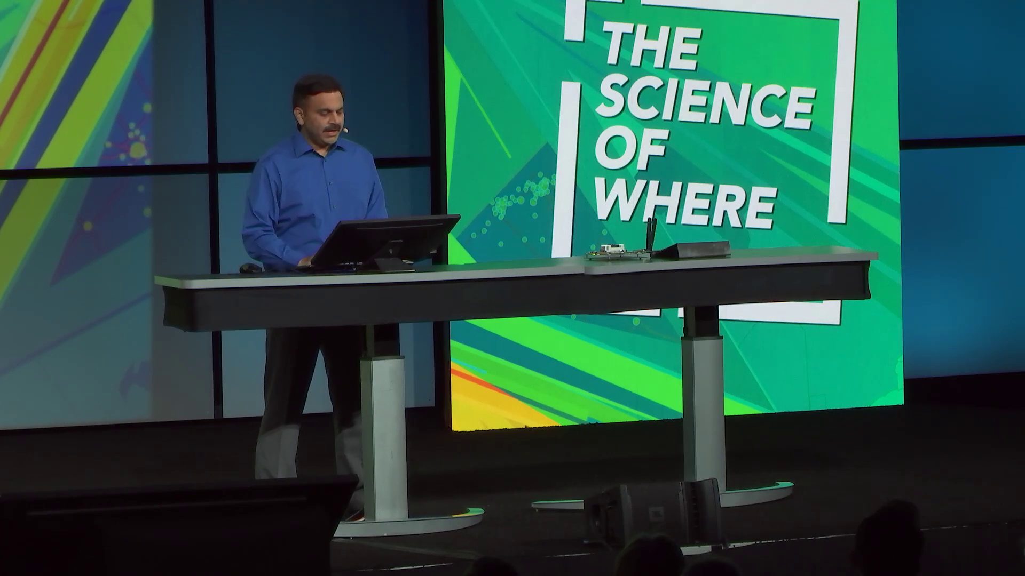
# Run the well_pads and sentinel_item cells, then highlight the export_training_data and prepare_data calls
pyautogui.hotkey('shift', 'Return')
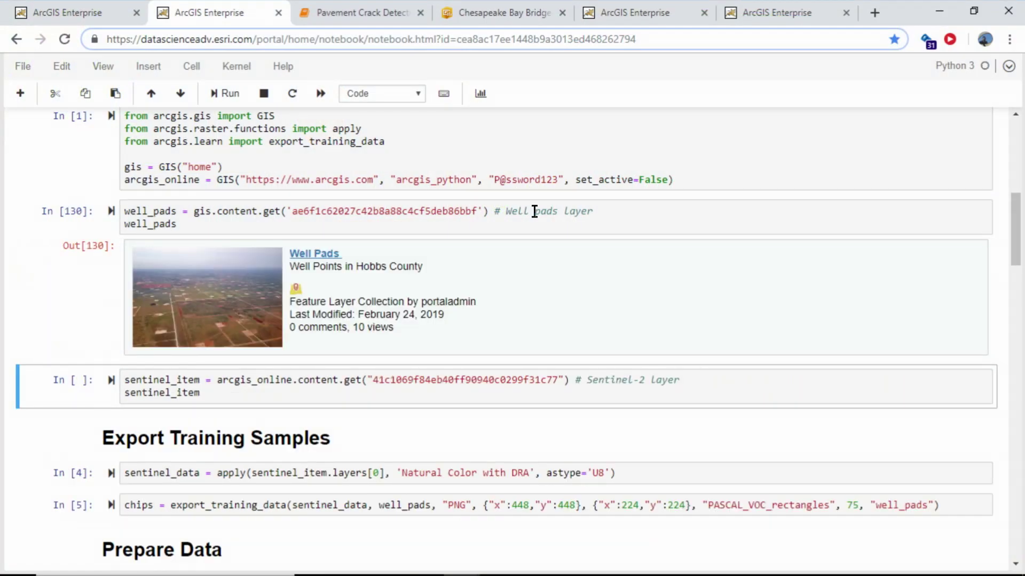
pyautogui.hotkey('shift', 'Return')
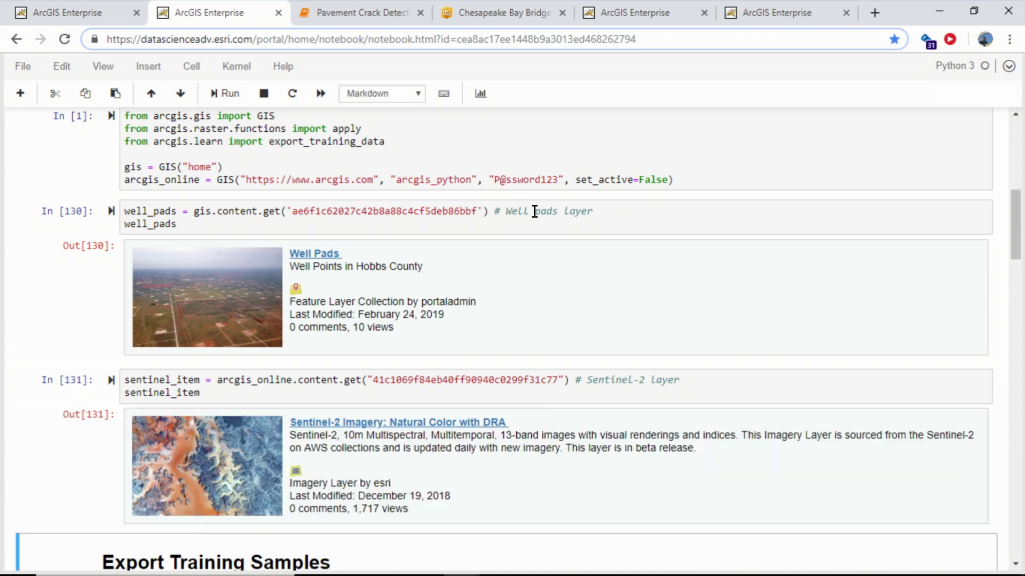
pyautogui.scroll(-5, 569, 213)
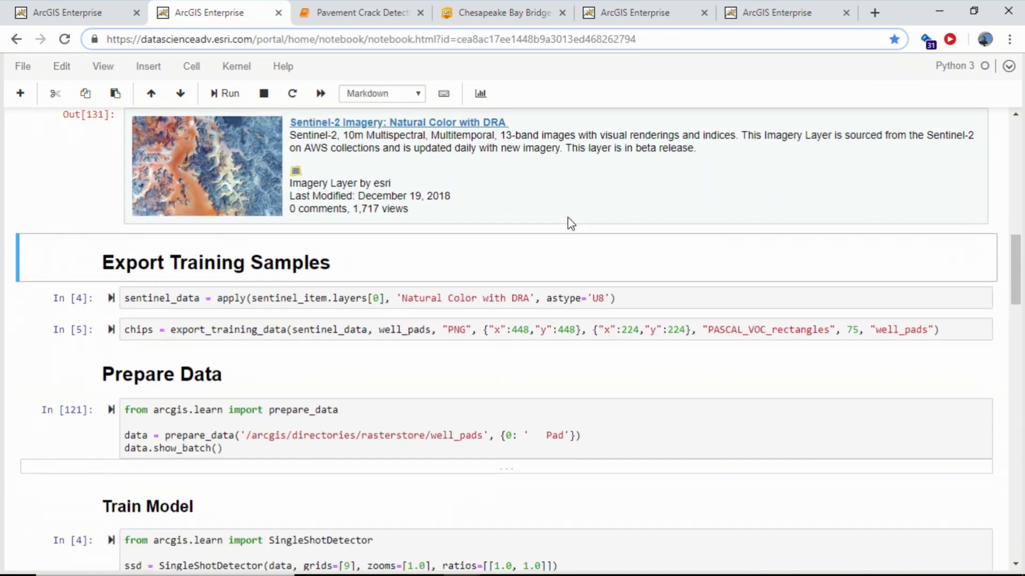
pyautogui.doubleClick(265, 330)
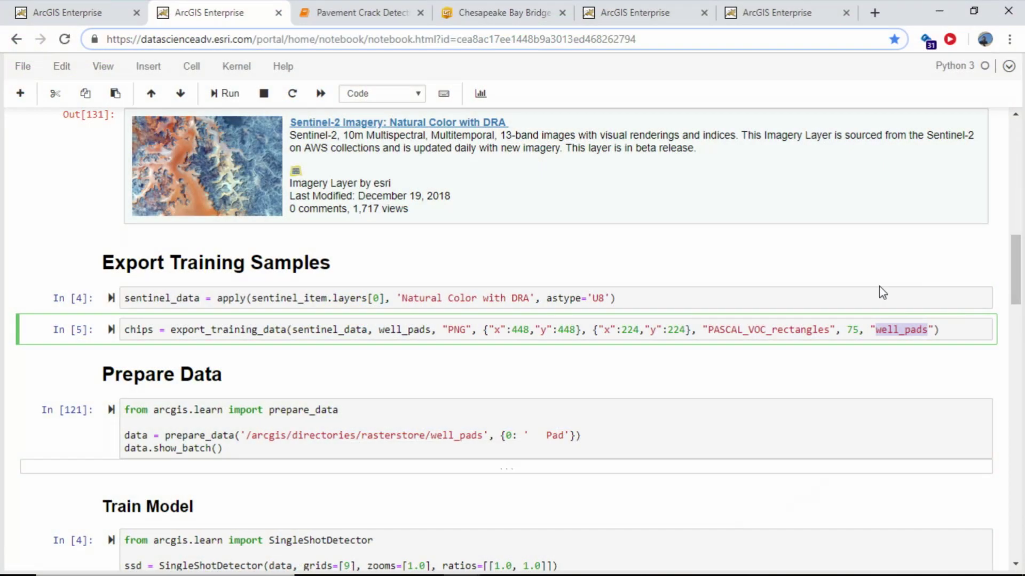
pyautogui.scroll(-3, 879, 286)
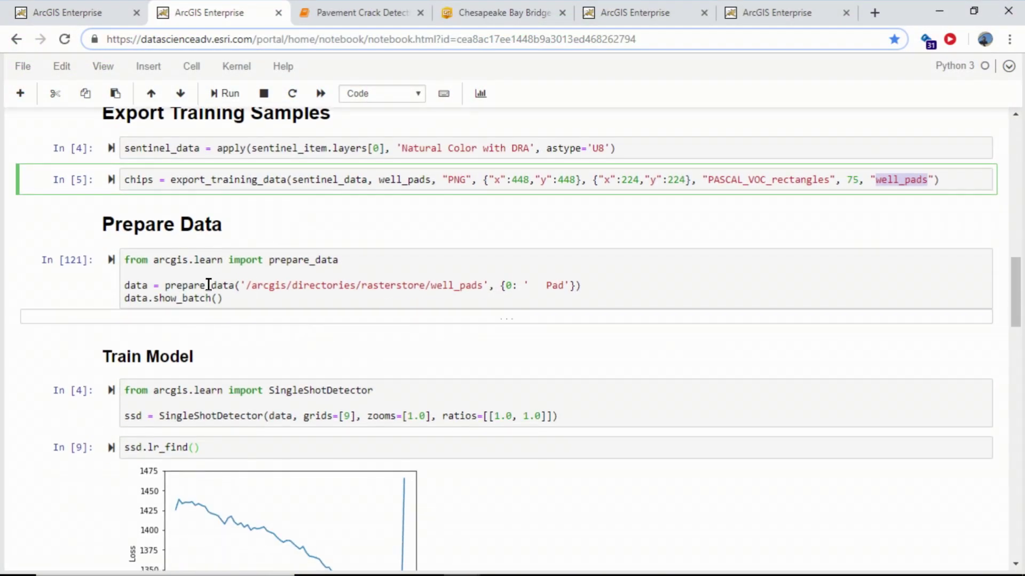
pyautogui.doubleClick(208, 284)
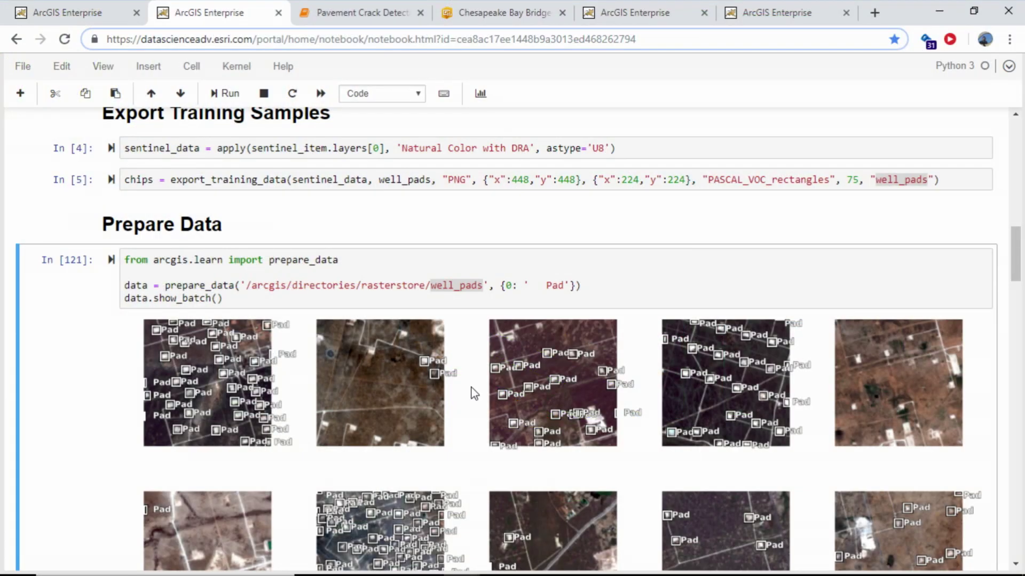
# Scroll to Train Model and highlight the arcgis.learn import and SingleShotDetector class
pyautogui.moveTo(1014, 266); pyautogui.dragTo(999, 388)
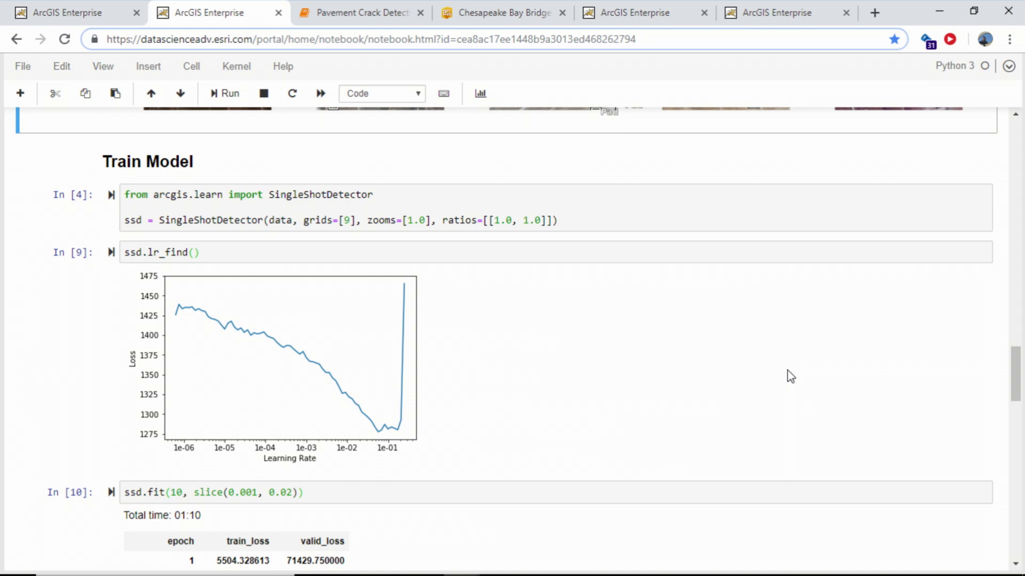
pyautogui.moveTo(223, 193); pyautogui.dragTo(151, 191)
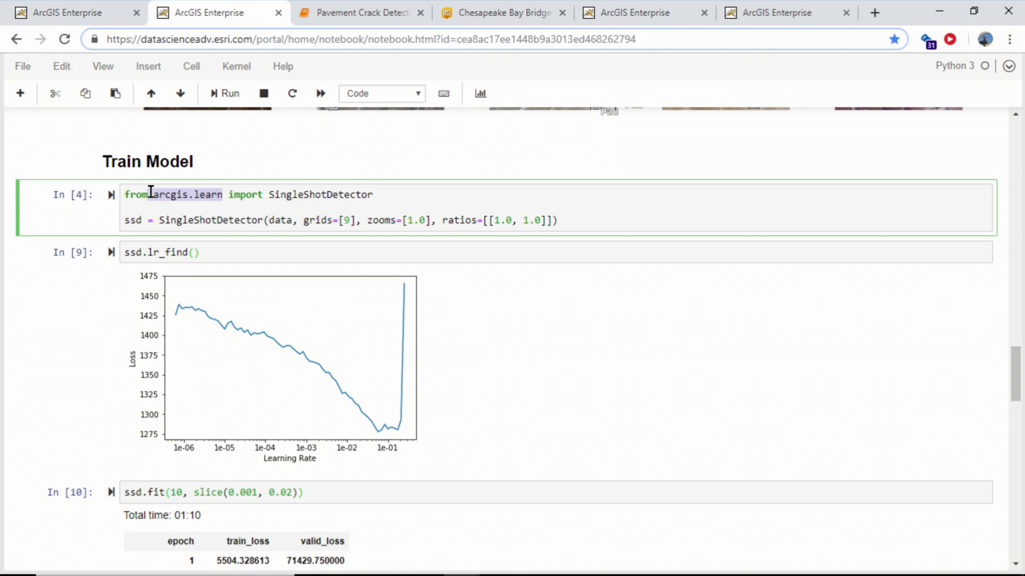
pyautogui.doubleClick(195, 220)
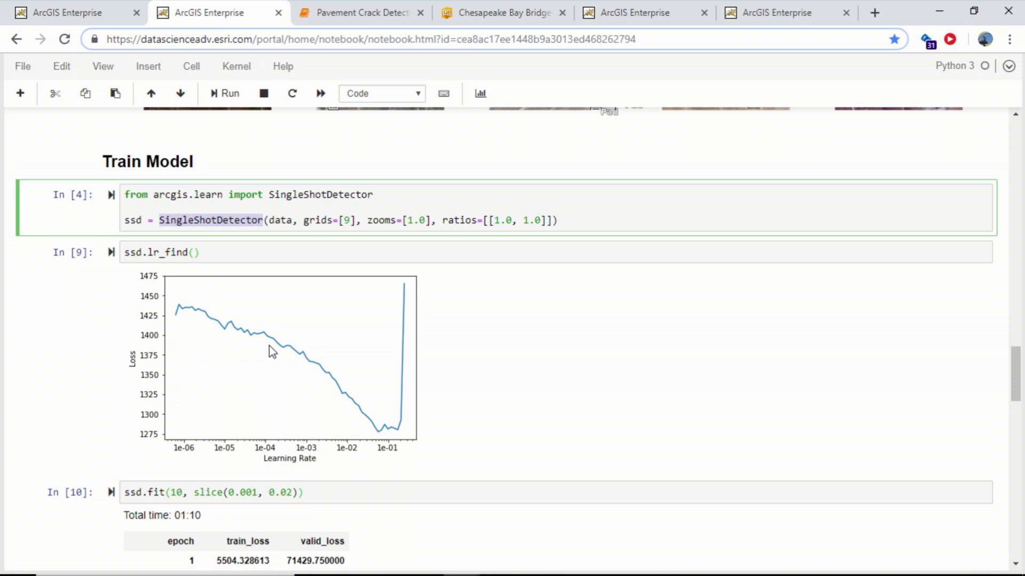
pyautogui.scroll(-6, 267, 350)
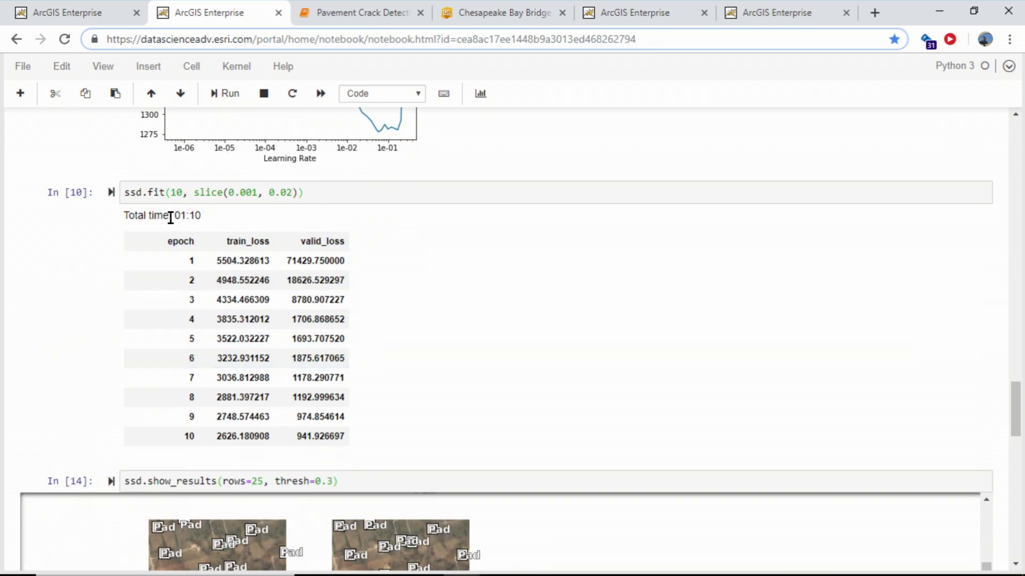
# Review the ten-epoch ssd.fit loss table and show_results chips, then select the ssd.save cell
pyautogui.doubleClick(155, 194)
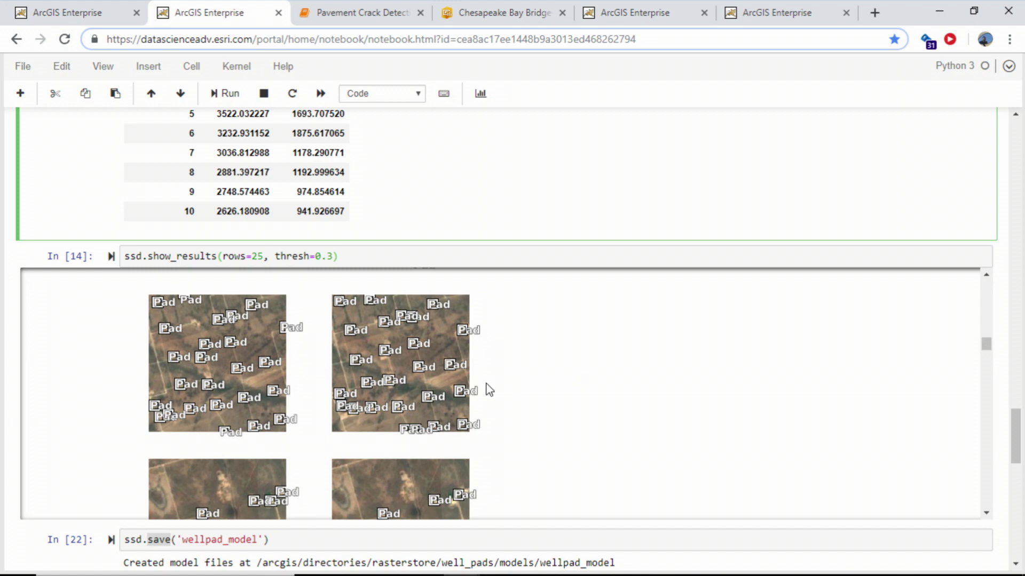
pyautogui.scroll(-3, 487, 389)
pyautogui.scroll(-2, 489, 390)
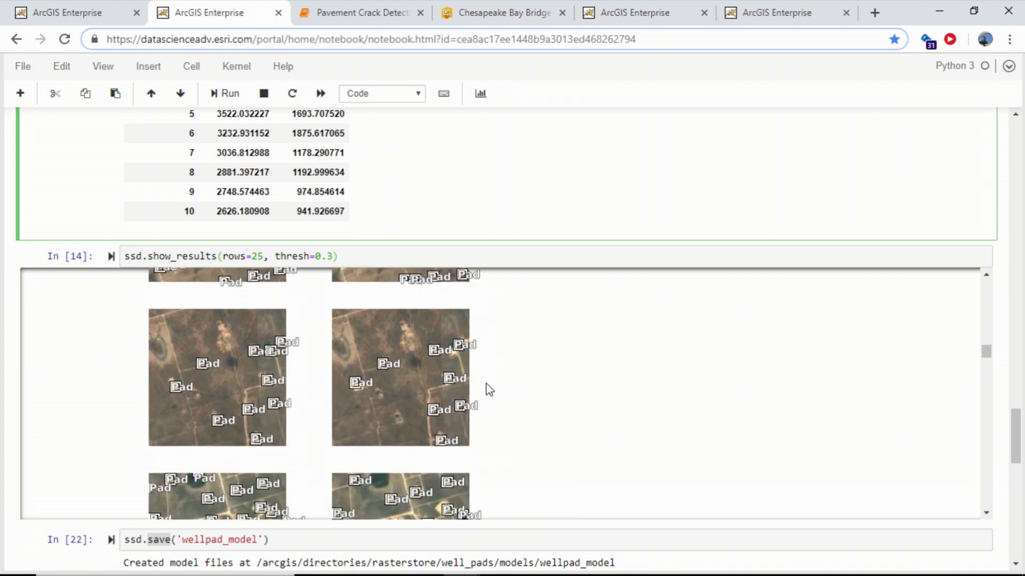
pyautogui.scroll(-8, 489, 390)
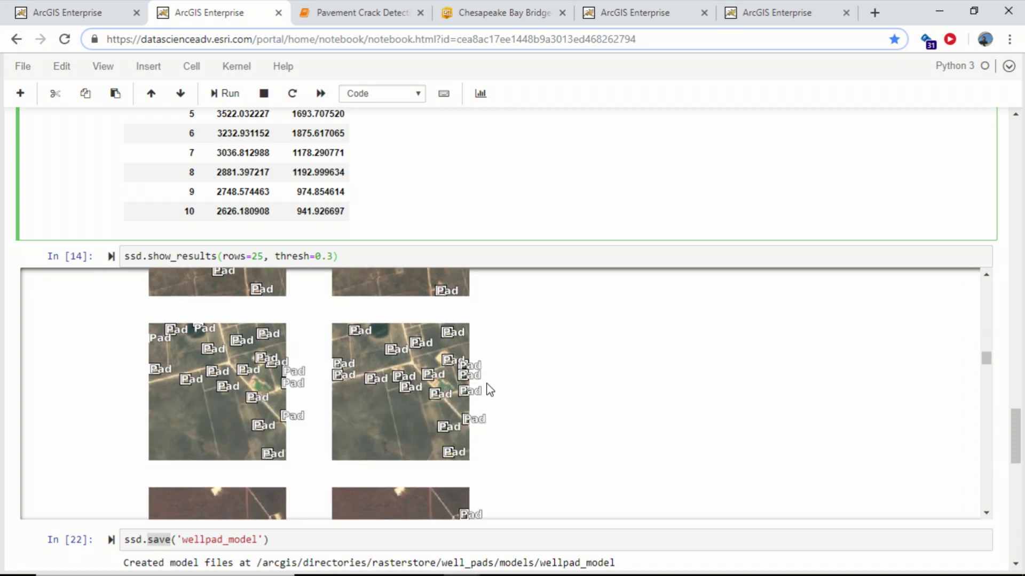
pyautogui.scroll(-3, 489, 389)
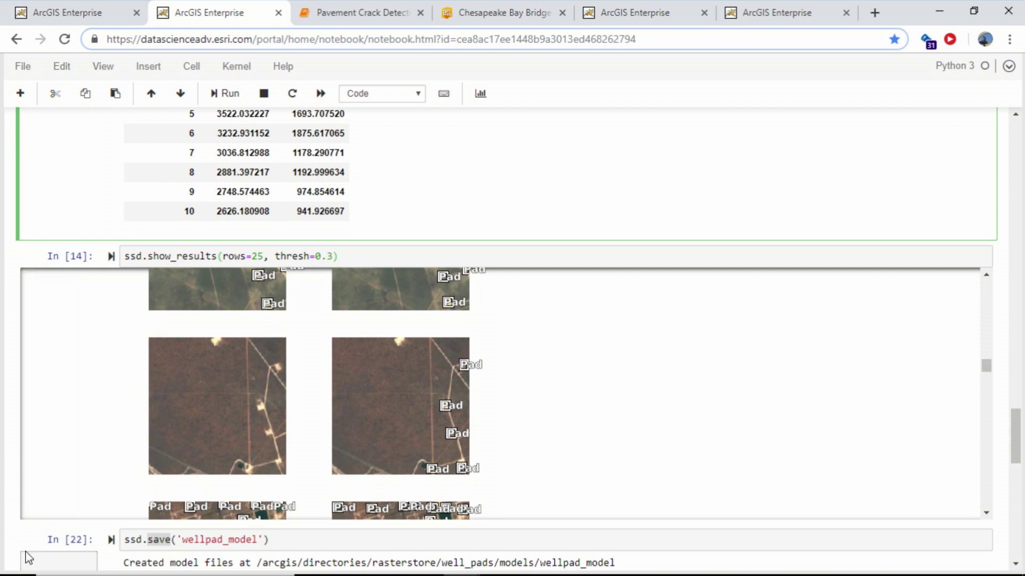
pyautogui.scroll(-2, 77, 551)
pyautogui.scroll(-2, 78, 550)
pyautogui.click(157, 317)
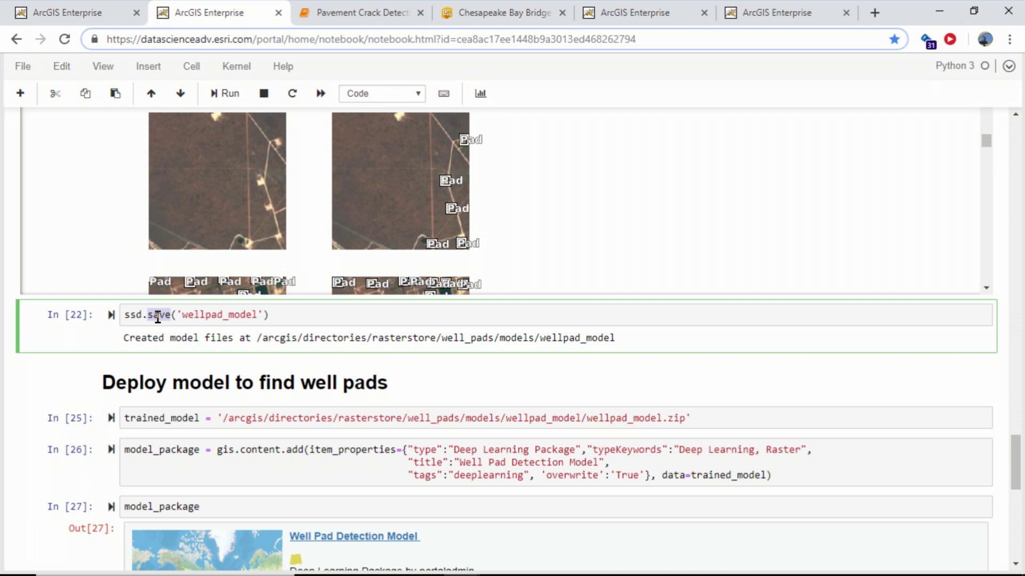
# Scroll through the Deploy model cells and highlight the detect_objects call that finds well pads
pyautogui.scroll(-1, 174, 408)
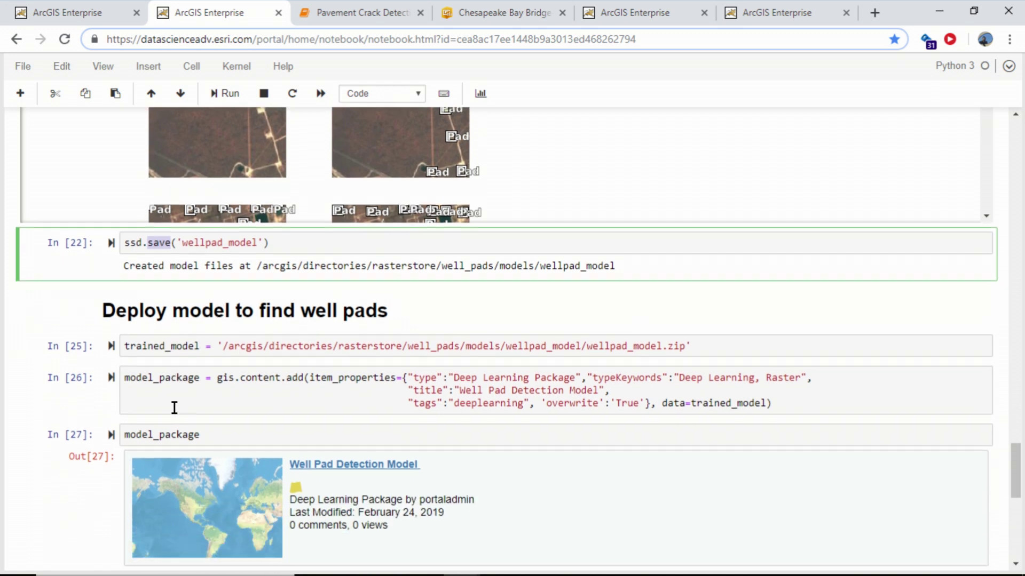
pyautogui.scroll(-2, 174, 408)
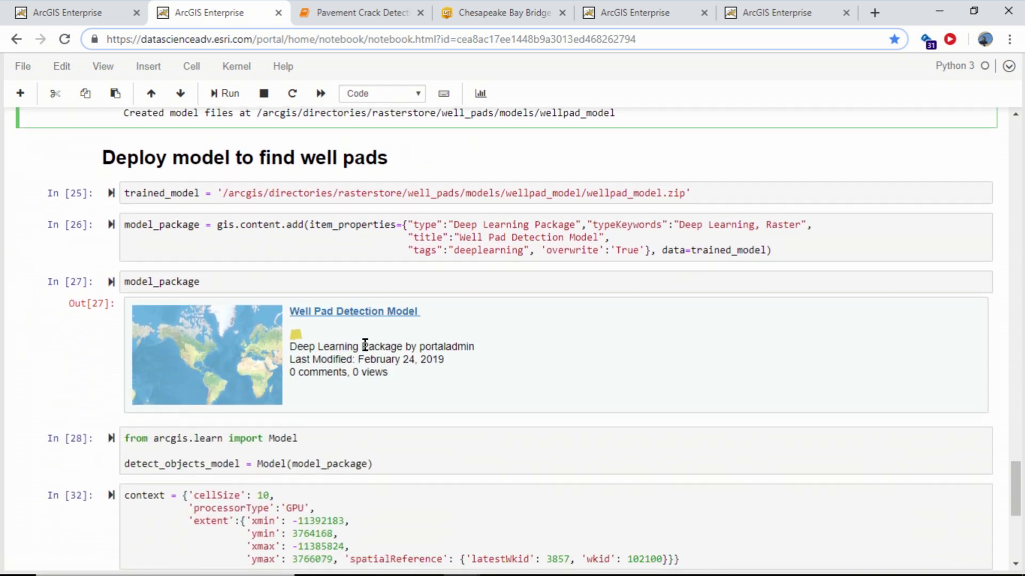
pyautogui.scroll(-5, 299, 367)
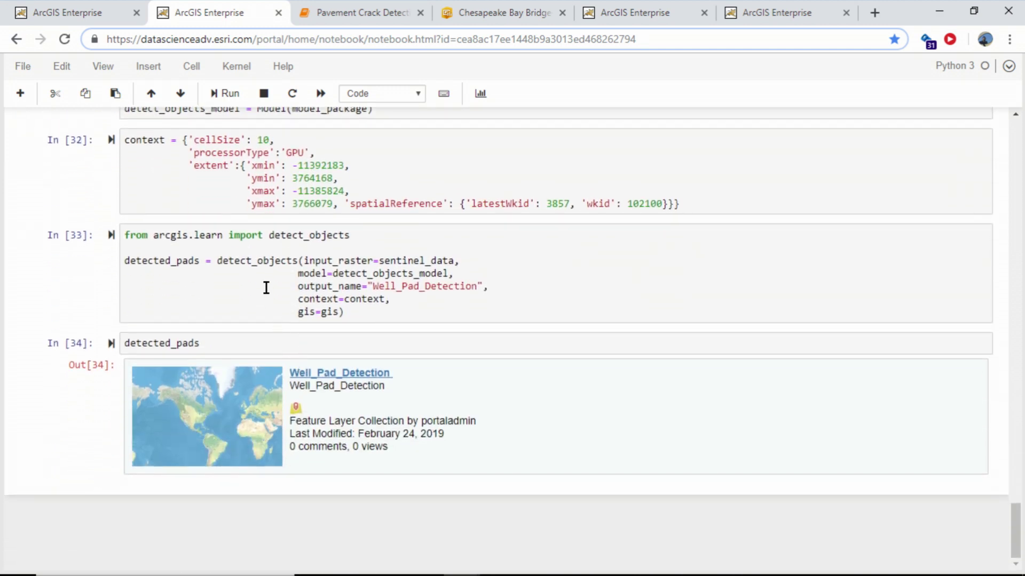
pyautogui.doubleClick(265, 260)
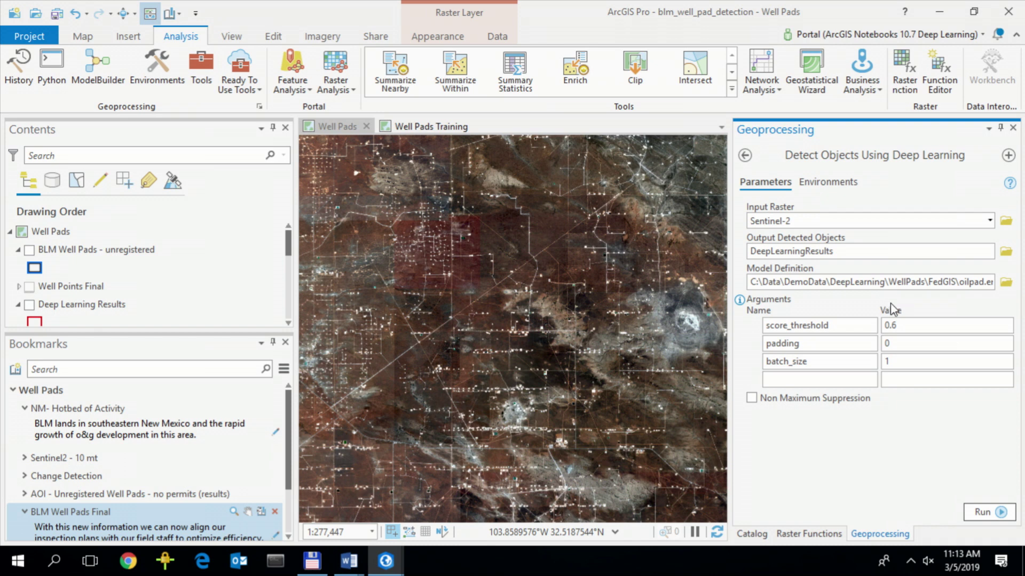
# Toggle Deep Learning Results on and off, show BLM Well Pads - unregistered, and zoom to BLM Well Pads Final
pyautogui.click(29, 307)
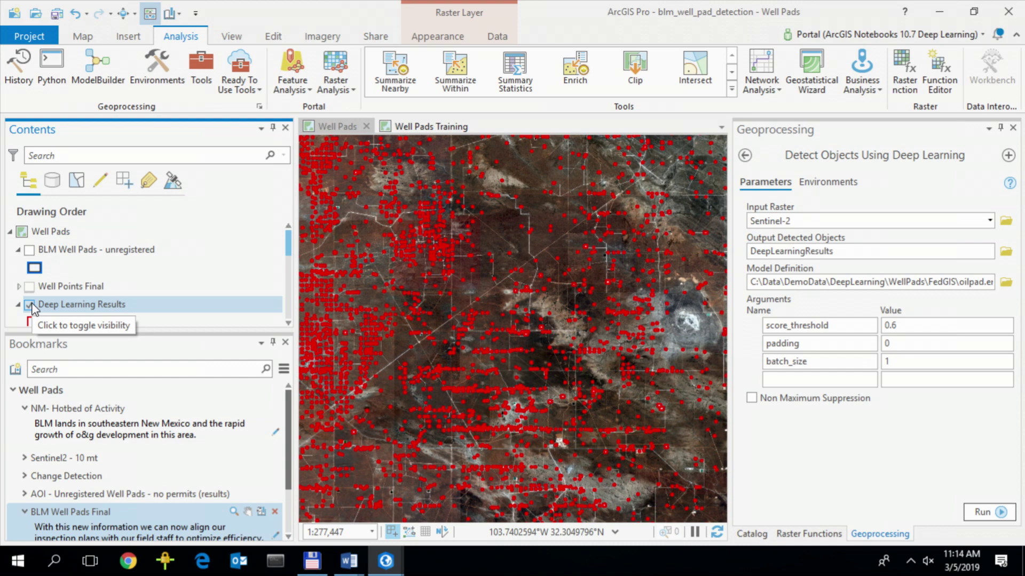
pyautogui.click(30, 307)
pyautogui.click(29, 251)
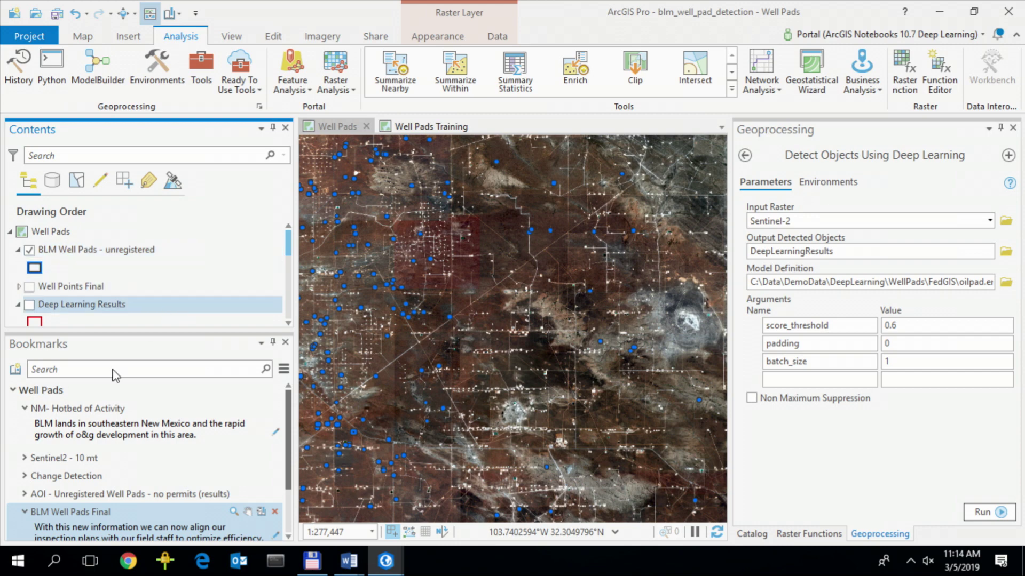
pyautogui.click(89, 506)
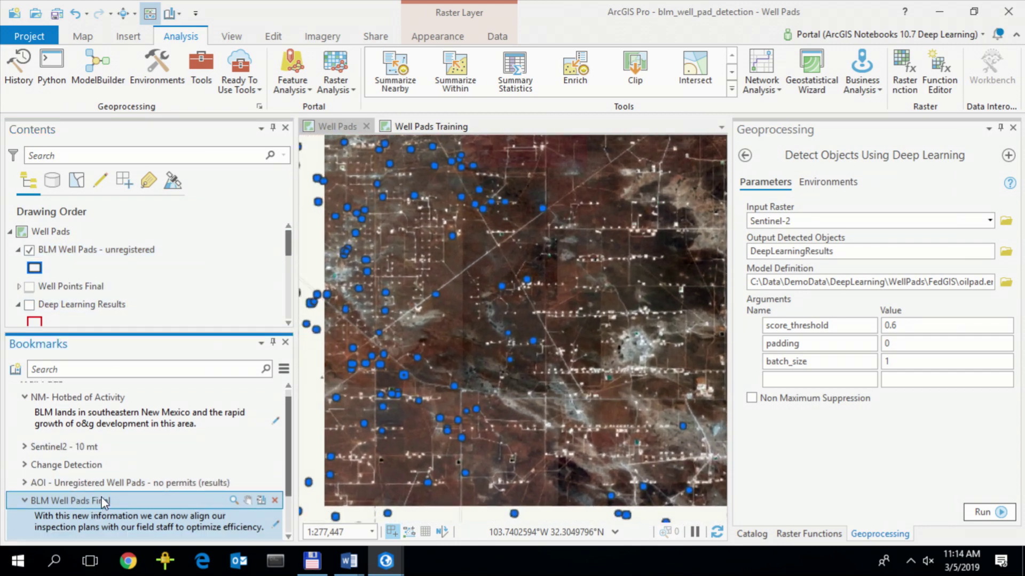